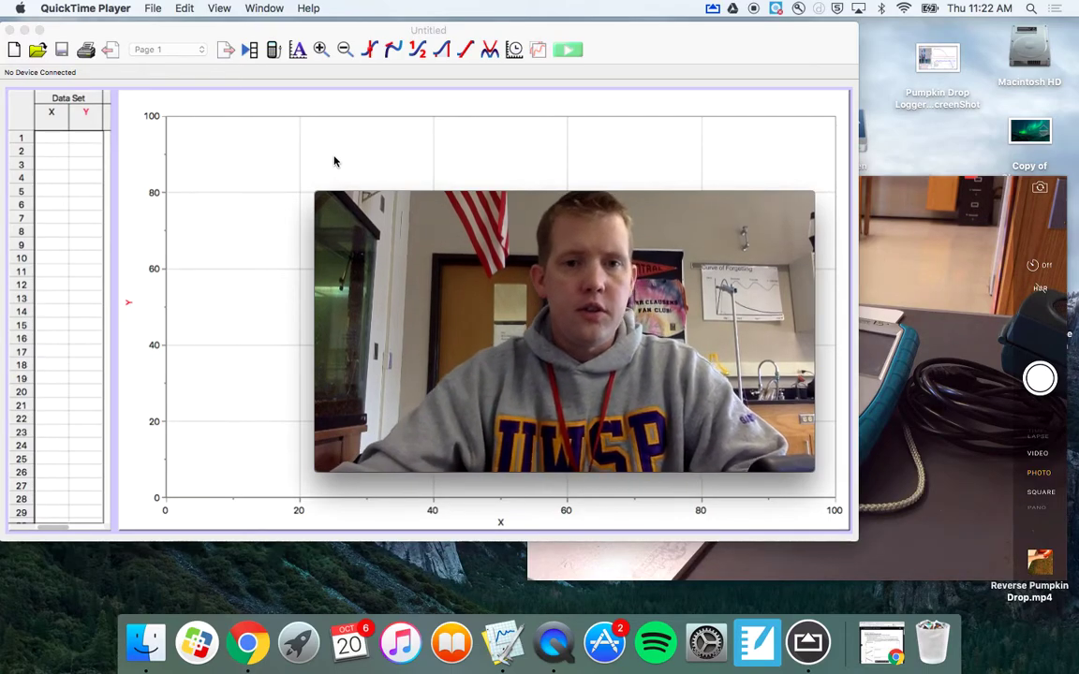
# Step: Bring the empty Logger Pro graph window in front of the QuickTime webcam window
pyautogui.click(334, 159)
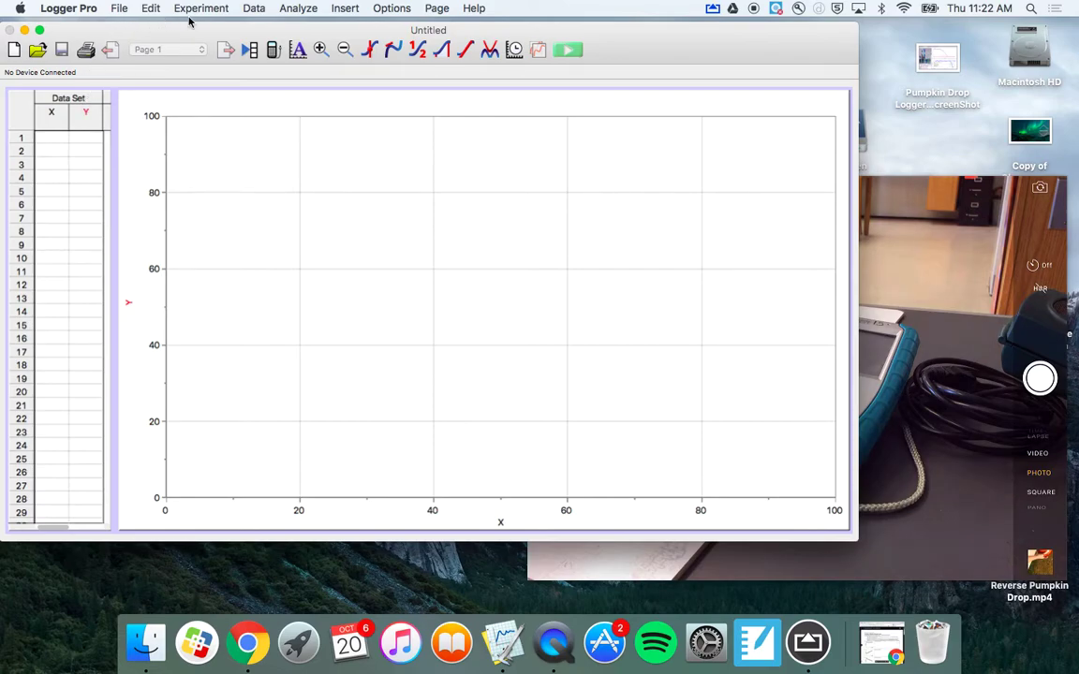
# Step: In the Open dialog, browse Experiments > Physics with Vernier old edition and select 01b Graph Matching.cmbl
pyautogui.click(116, 8)
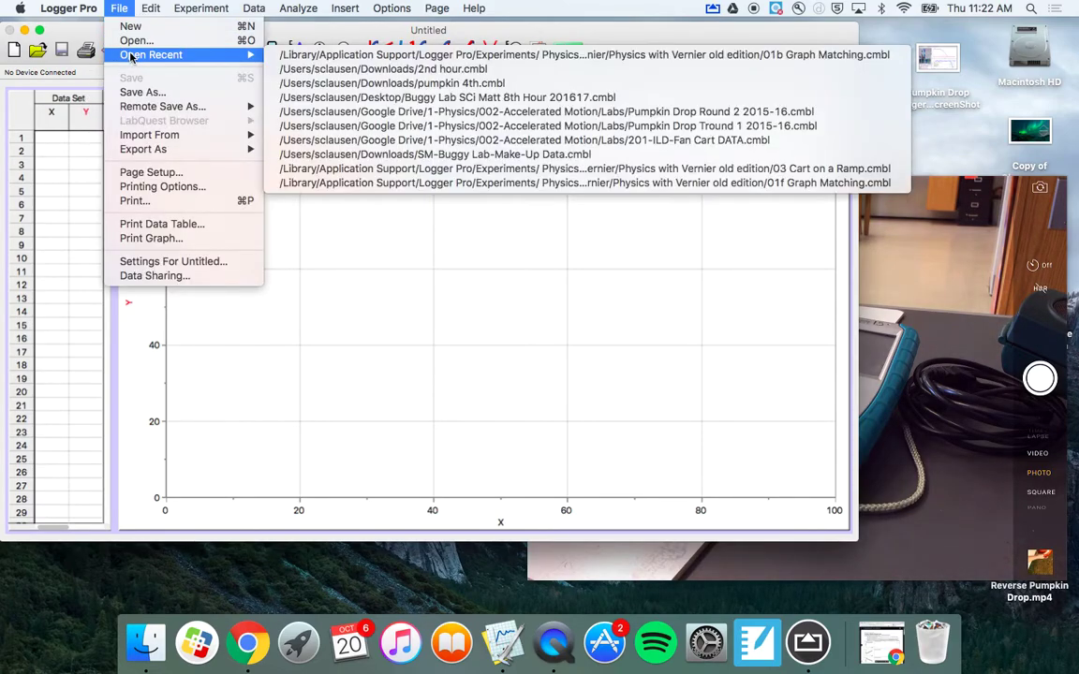
pyautogui.click(128, 43)
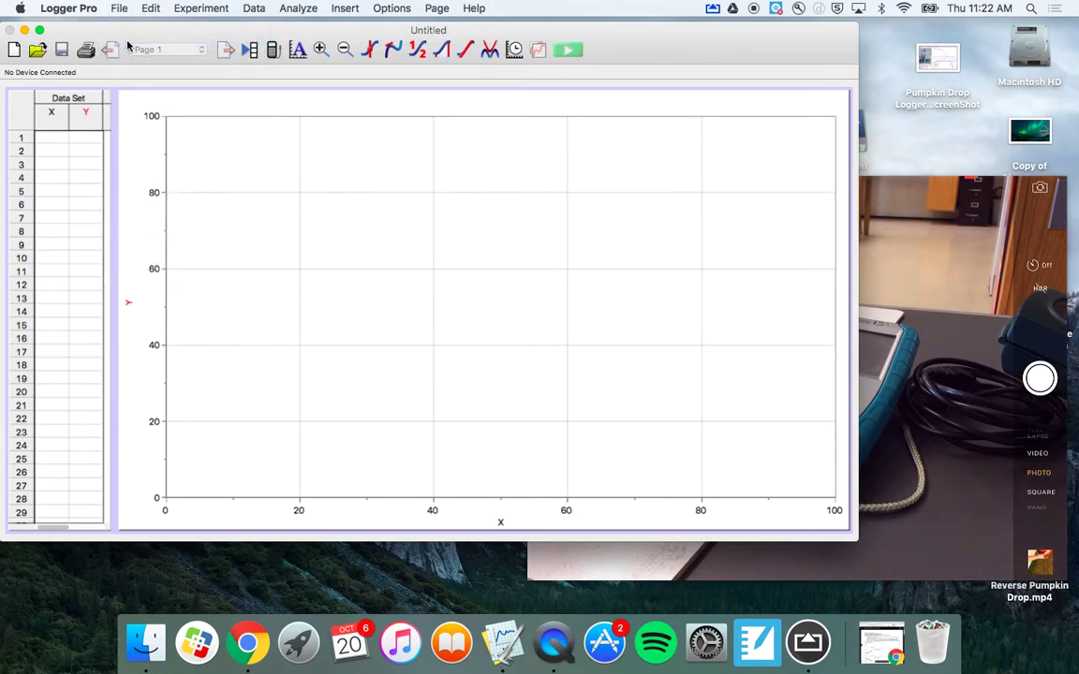
pyautogui.click(516, 97)
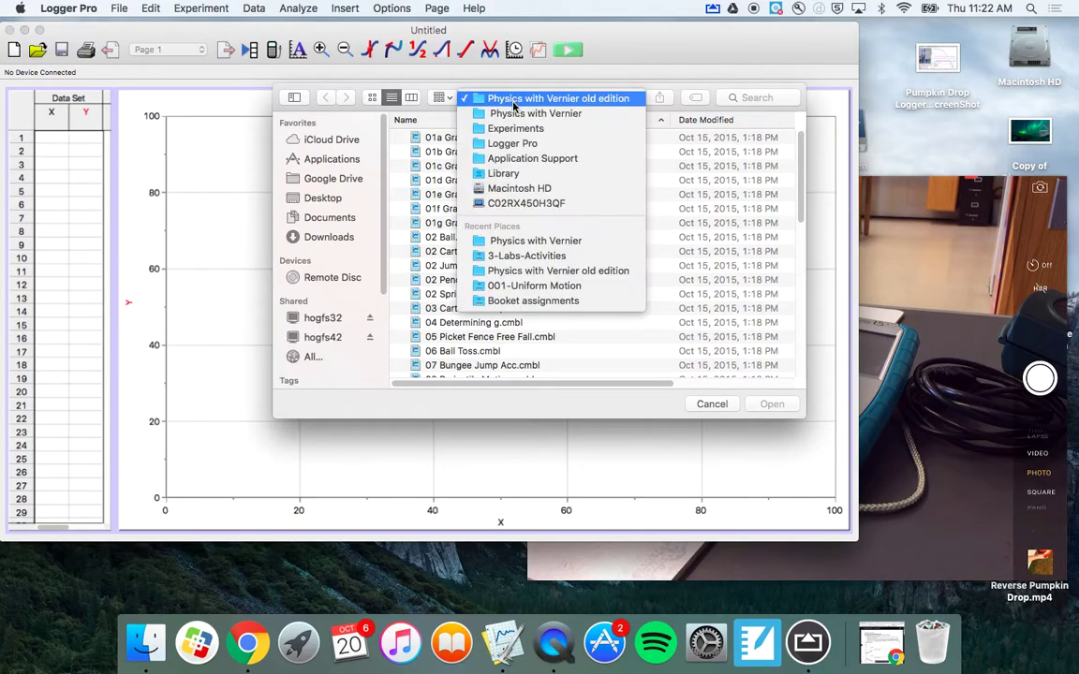
pyautogui.click(514, 125)
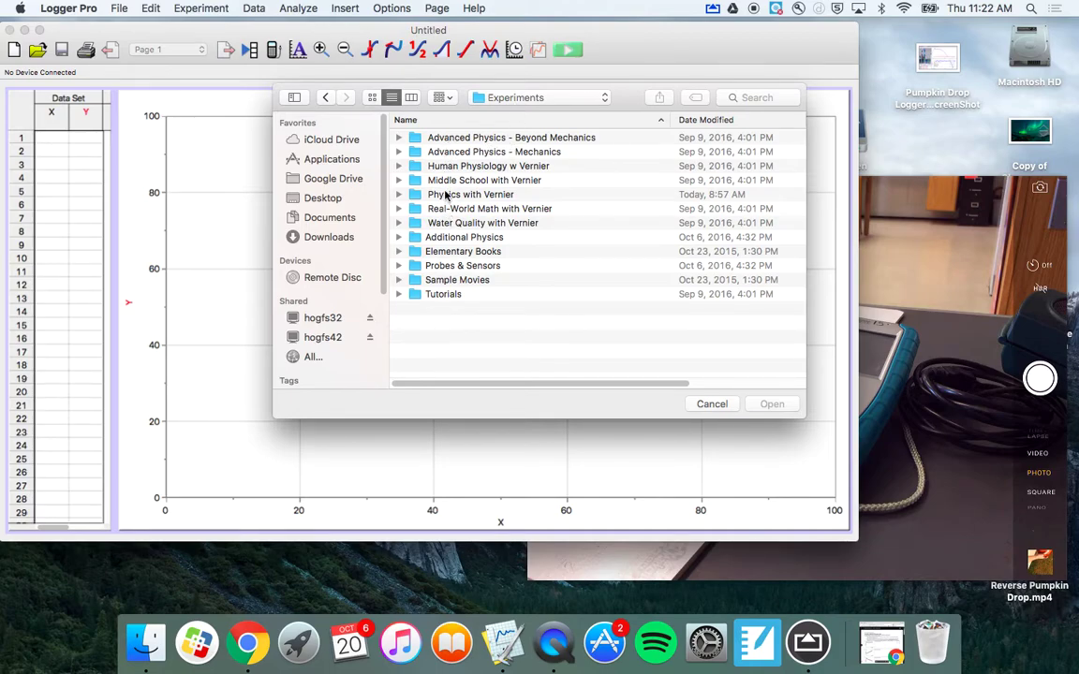
pyautogui.click(447, 197)
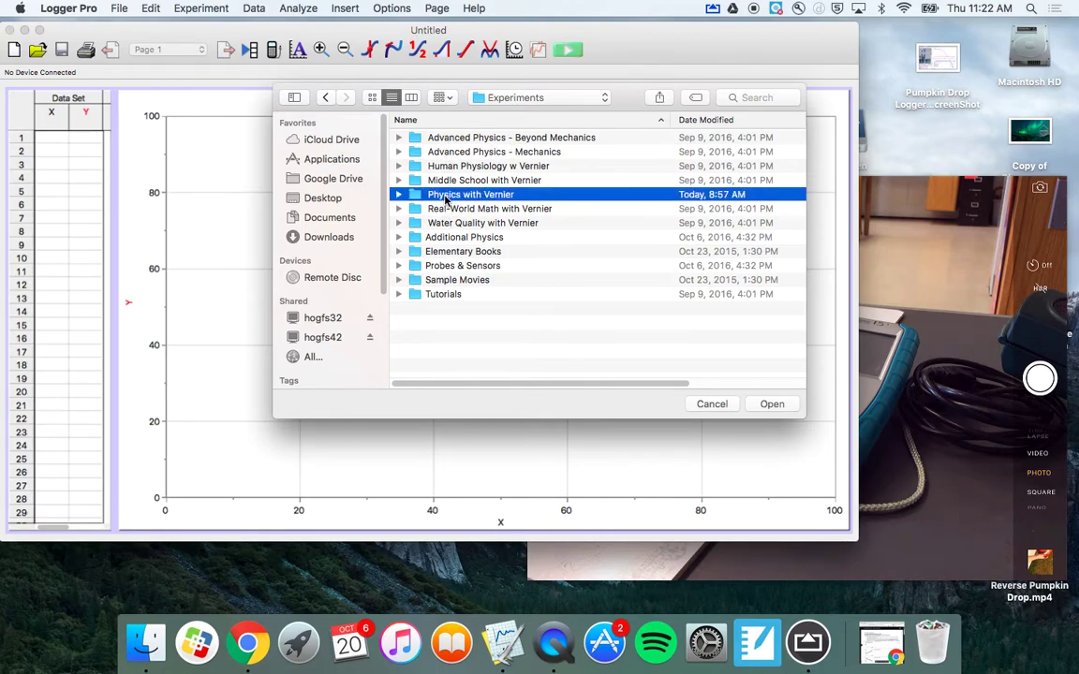
pyautogui.click(397, 195)
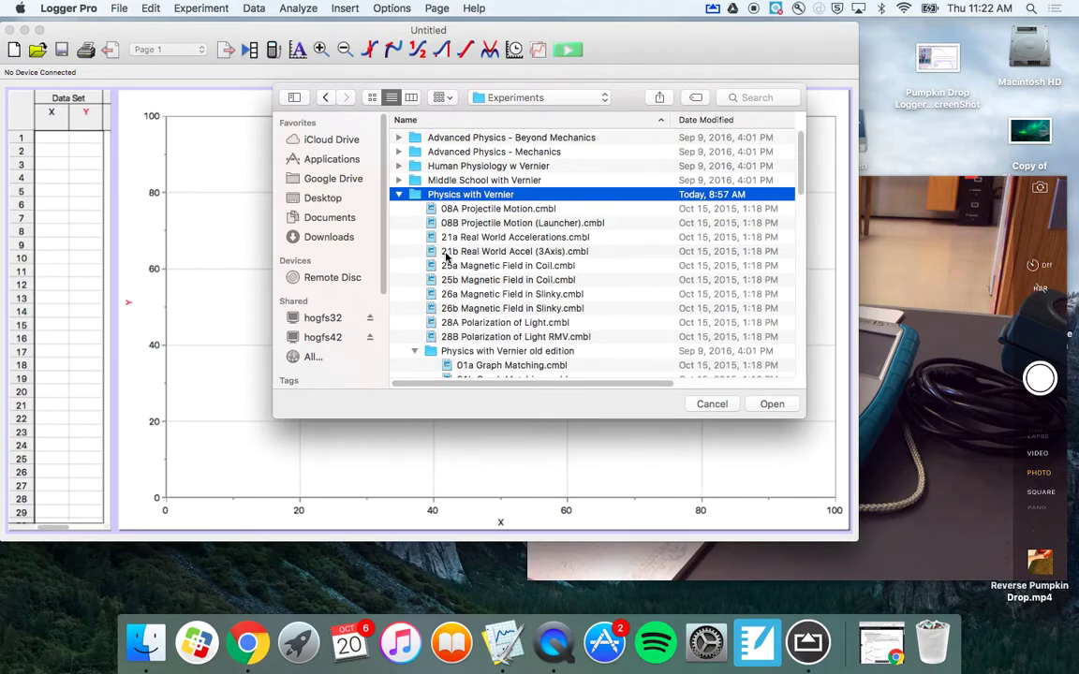
pyautogui.click(414, 352)
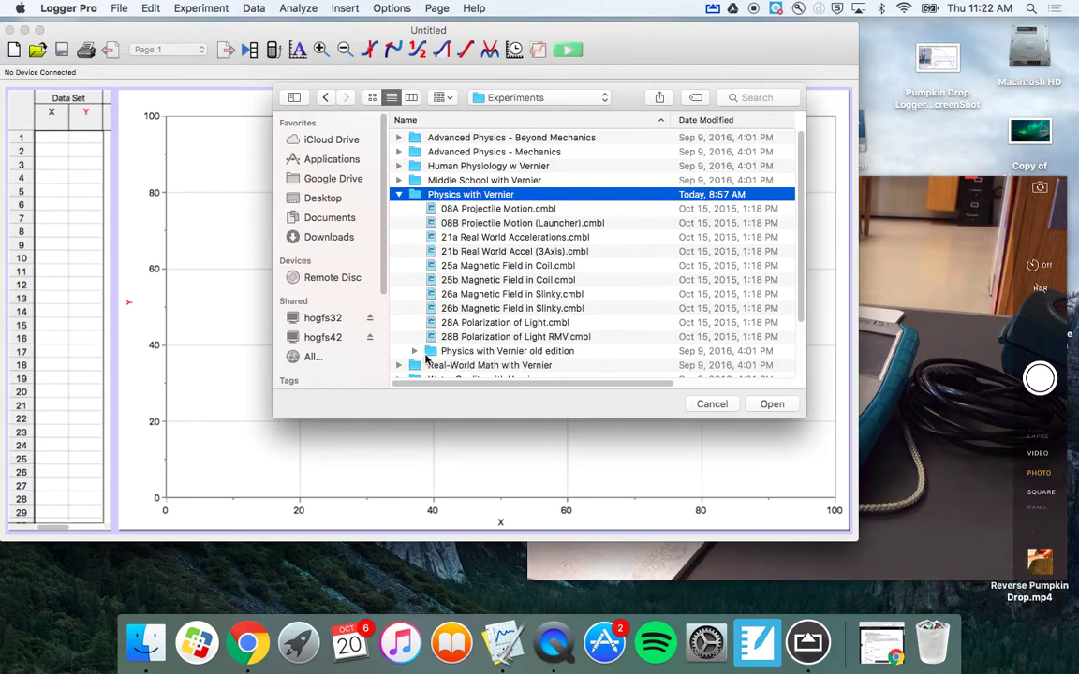
pyautogui.click(415, 352)
pyautogui.scroll(-3, 506, 255)
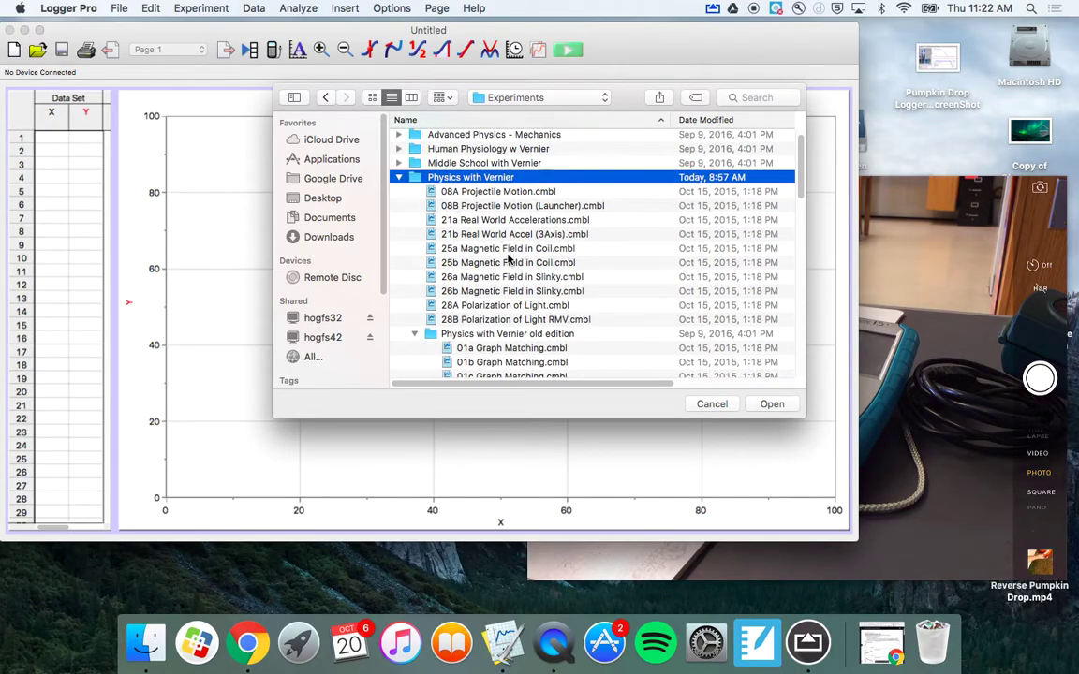
pyautogui.scroll(-2, 509, 259)
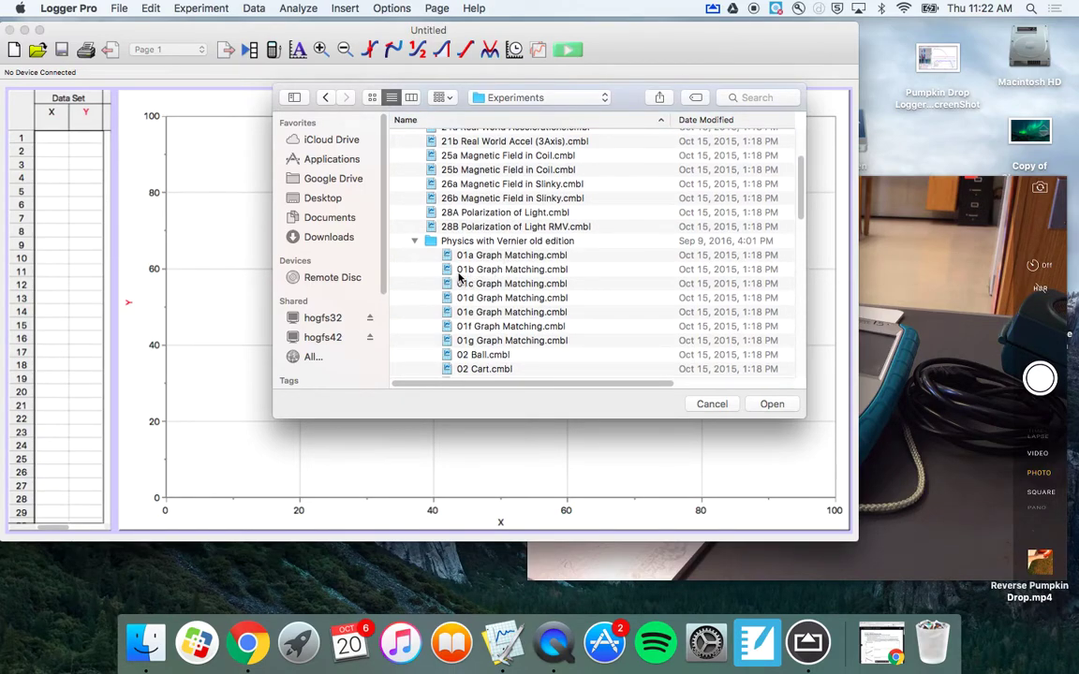
pyautogui.click(495, 272)
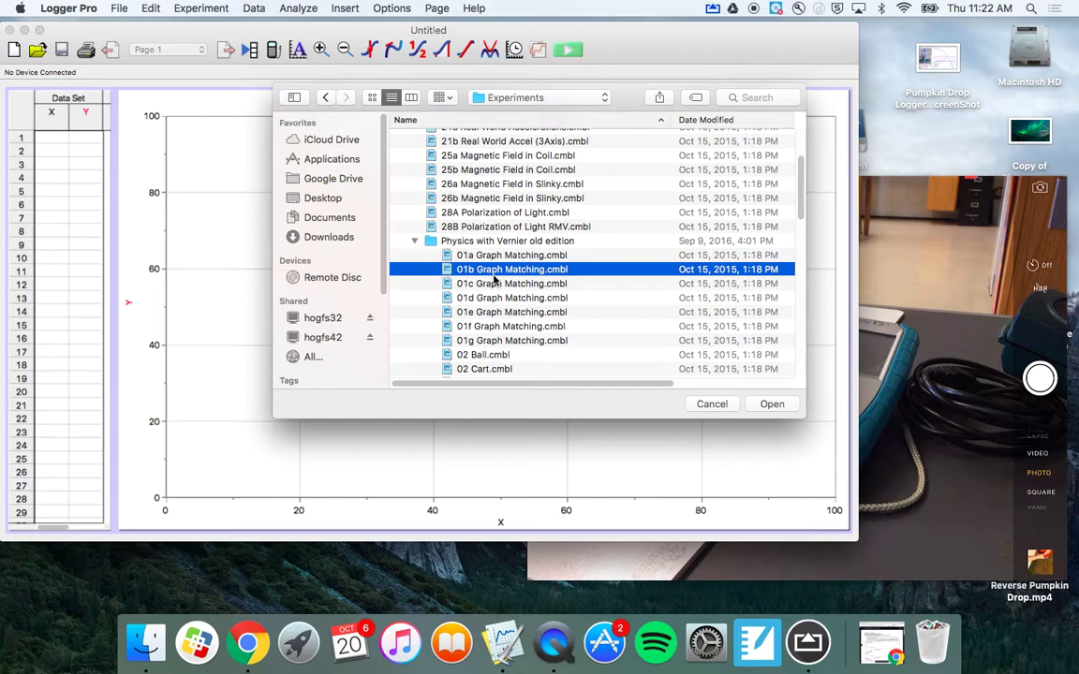
# Step: Open 01b Graph Matching, shrink Logger Pro, close the webcam recording, and bring AirServer forward
pyautogui.doubleClick(492, 271)
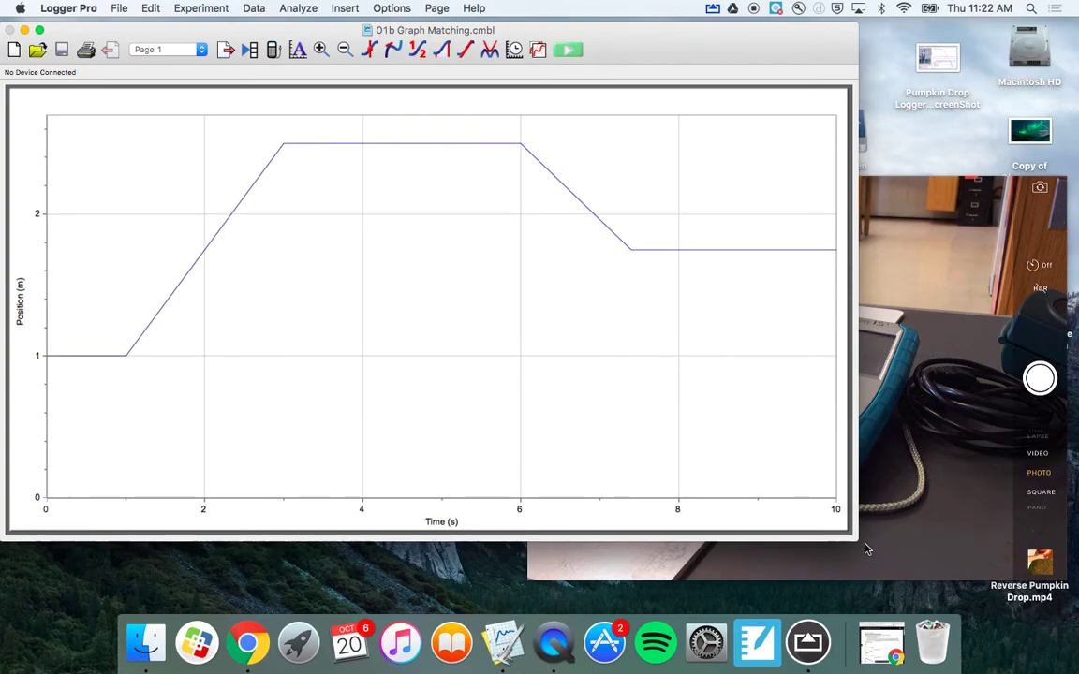
pyautogui.moveTo(850, 538); pyautogui.dragTo(746, 430)
pyautogui.click(739, 448)
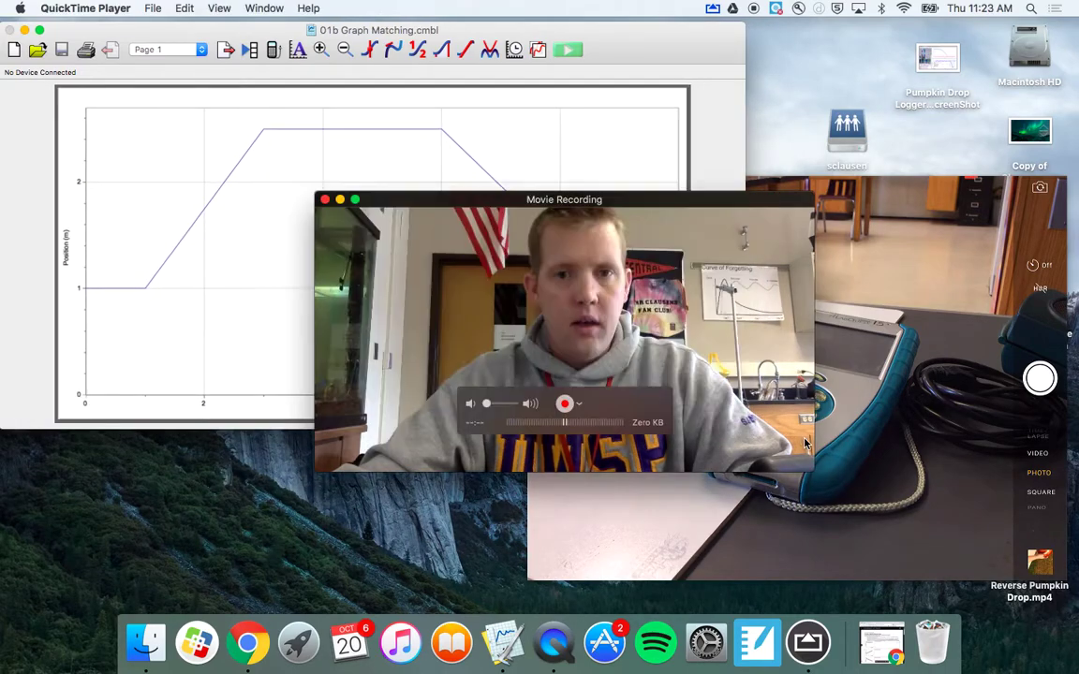
pyautogui.press('super+w')
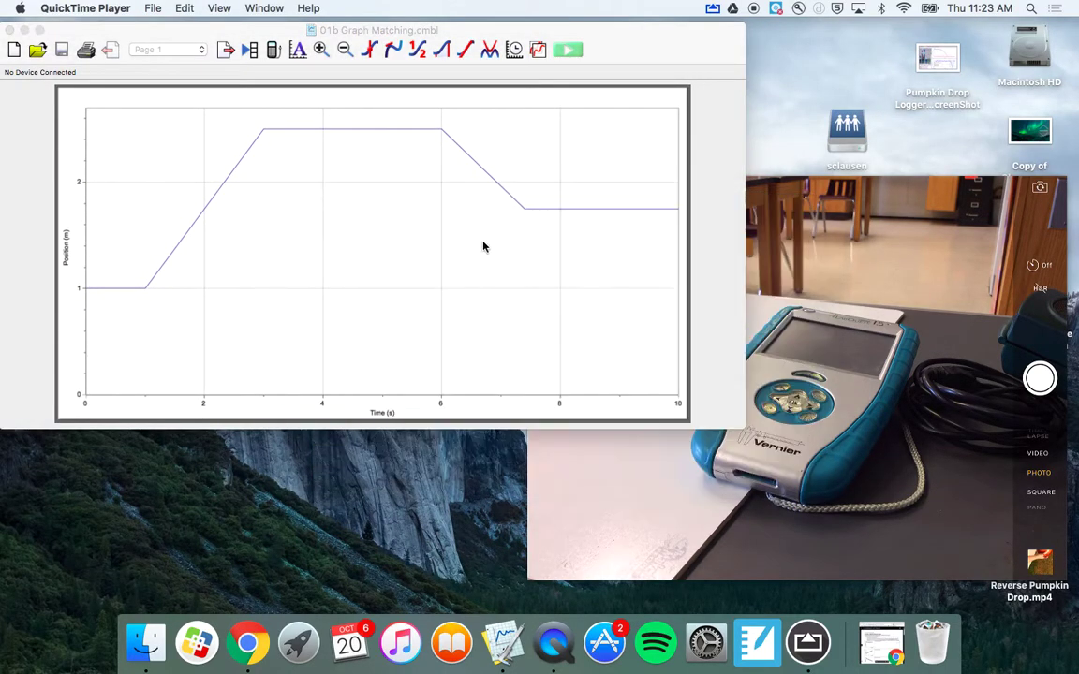
pyautogui.click(817, 327)
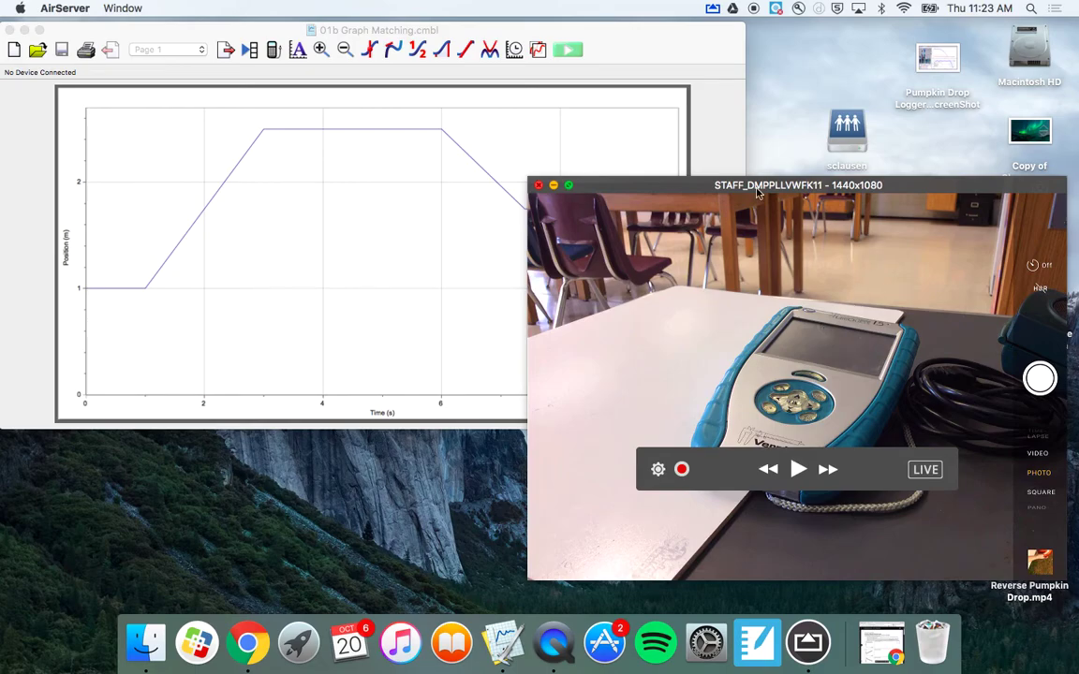
# Step: Move the AirServer camera window lower on screen to frame the motion detector
pyautogui.moveTo(737, 184); pyautogui.dragTo(740, 238)
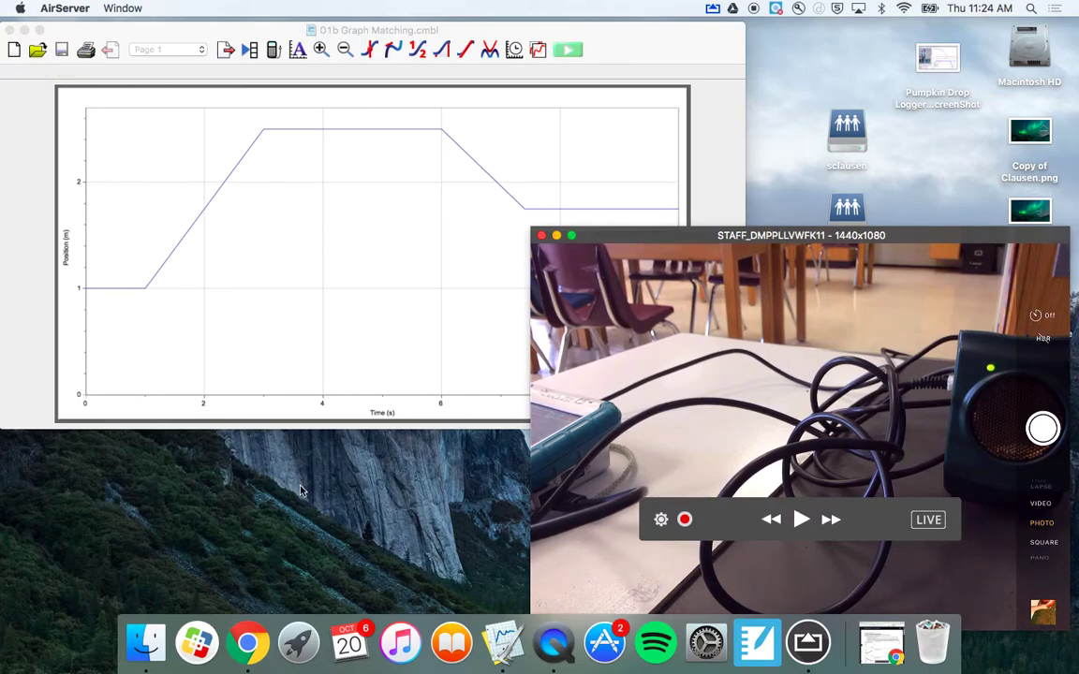
# Step: Bring the Graph Matching window forward, then the AirServer camera view, then activate the desktop
pyautogui.click(308, 373)
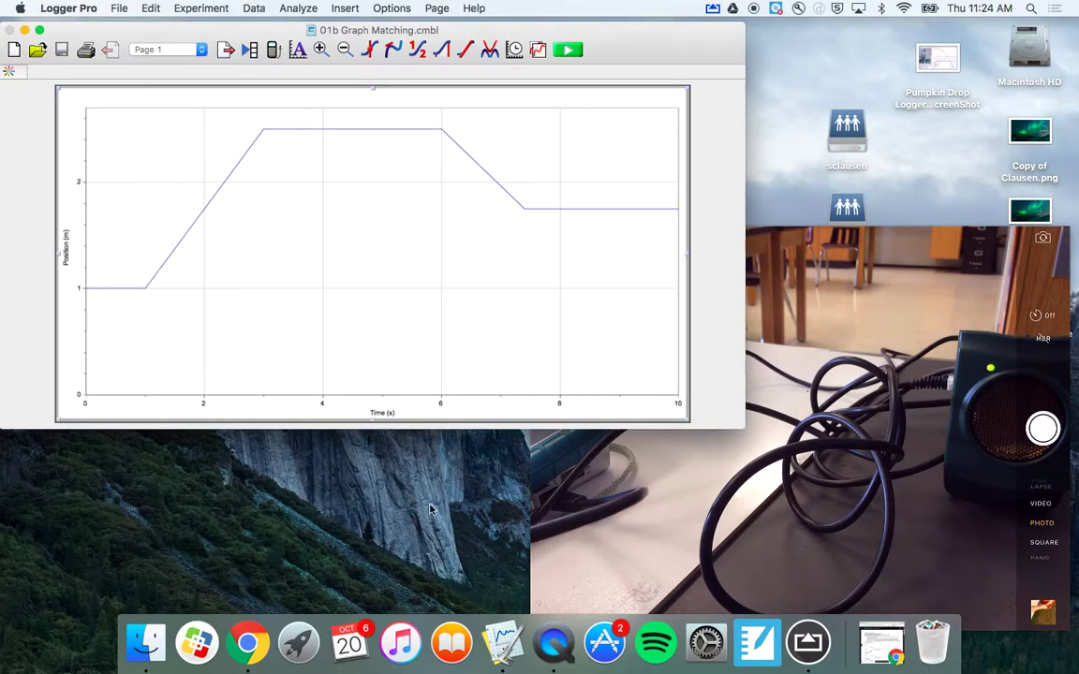
pyautogui.click(562, 527)
pyautogui.click(478, 524)
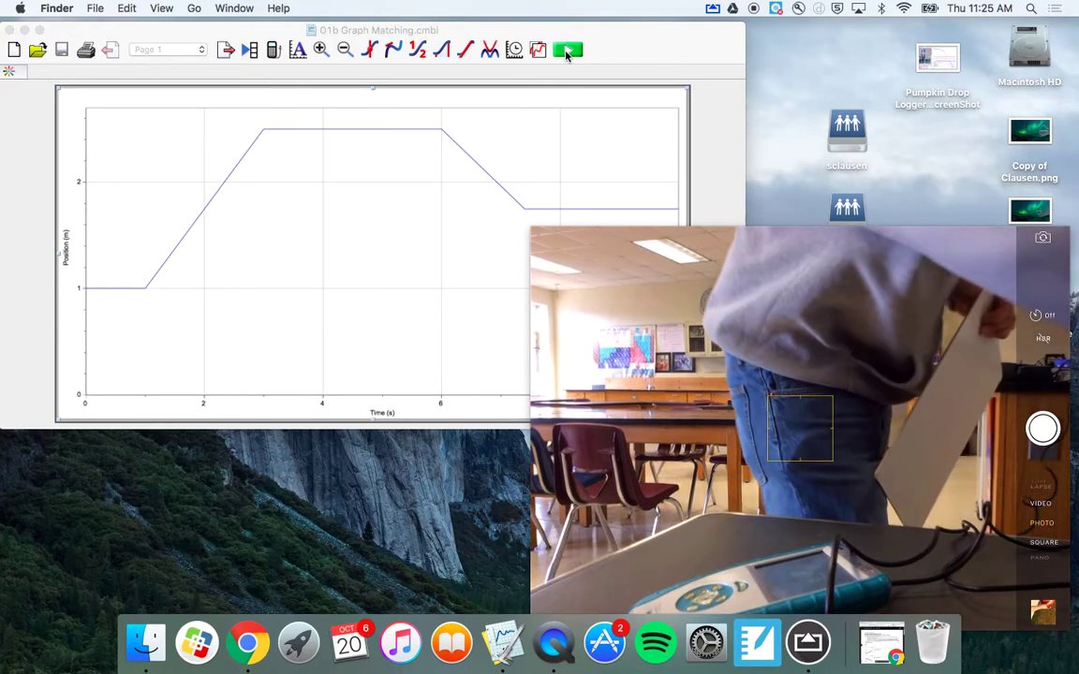
pyautogui.click(566, 52)
pyautogui.click(567, 52)
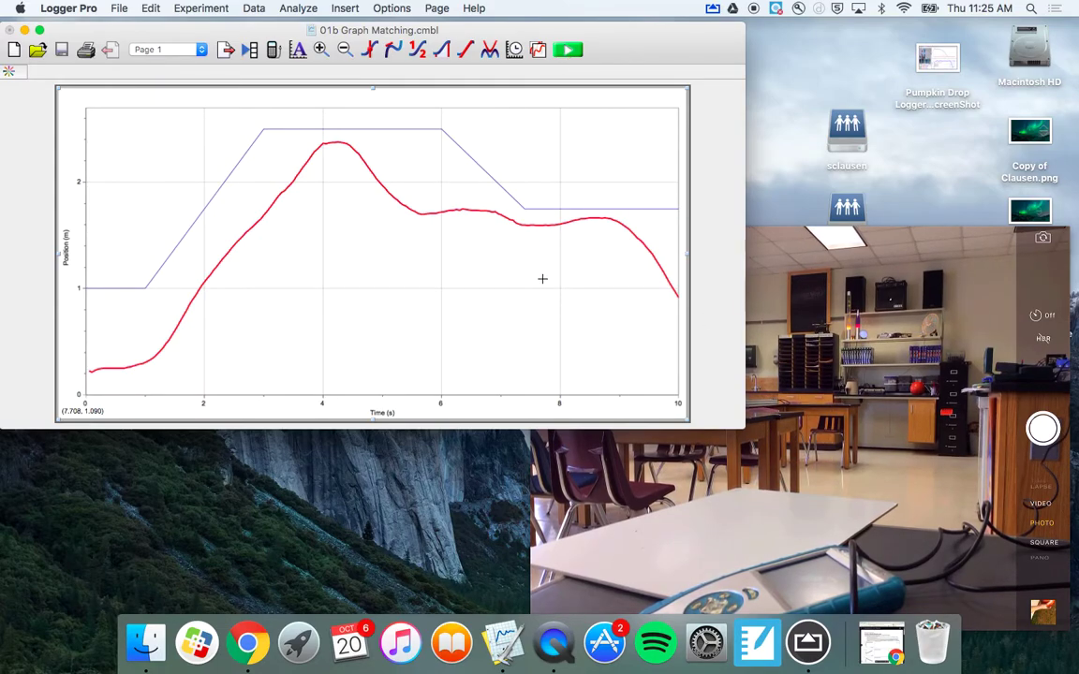
pyautogui.click(565, 49)
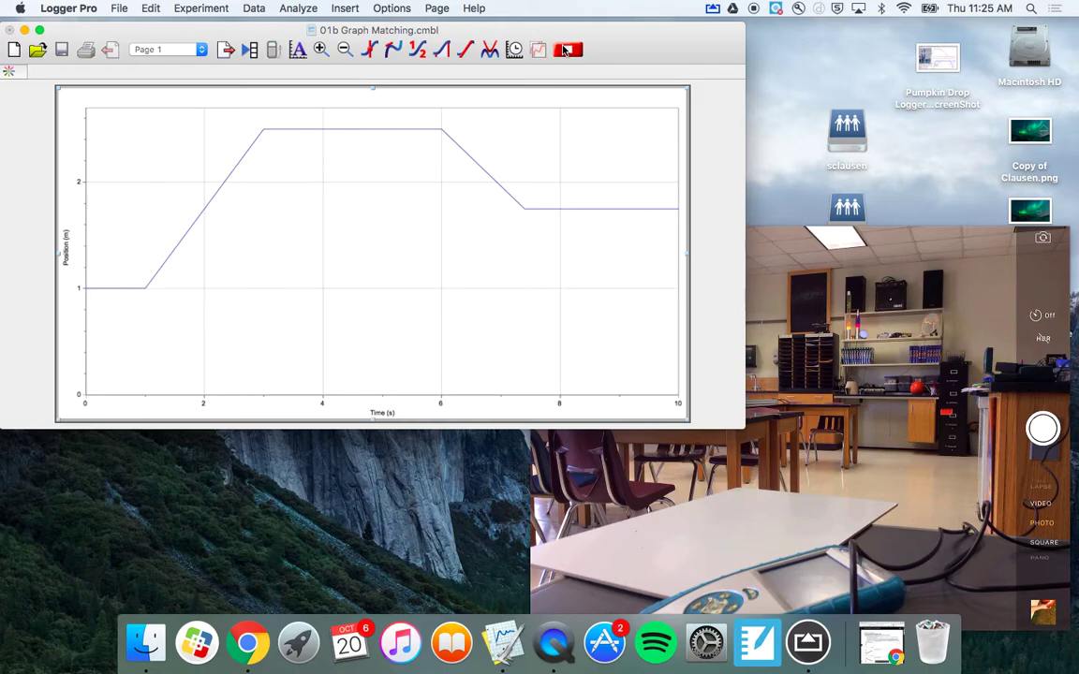
pyautogui.click(565, 50)
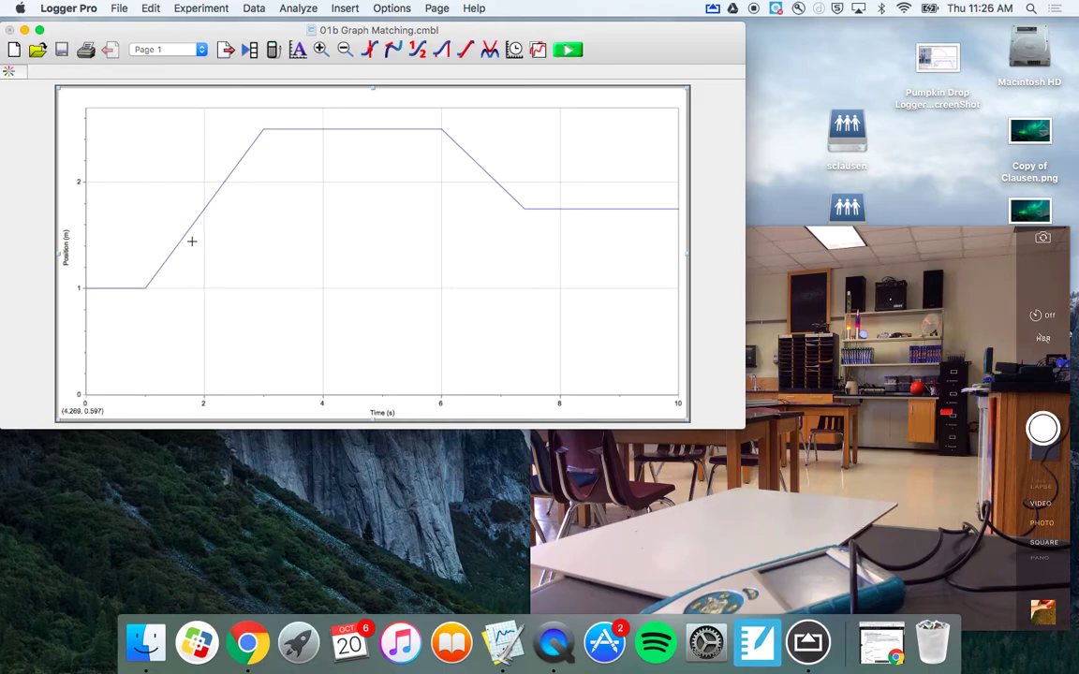
# Step: Start a new Untitled experiment, discarding the unsaved Graph Matching changes
pyautogui.click(14, 48)
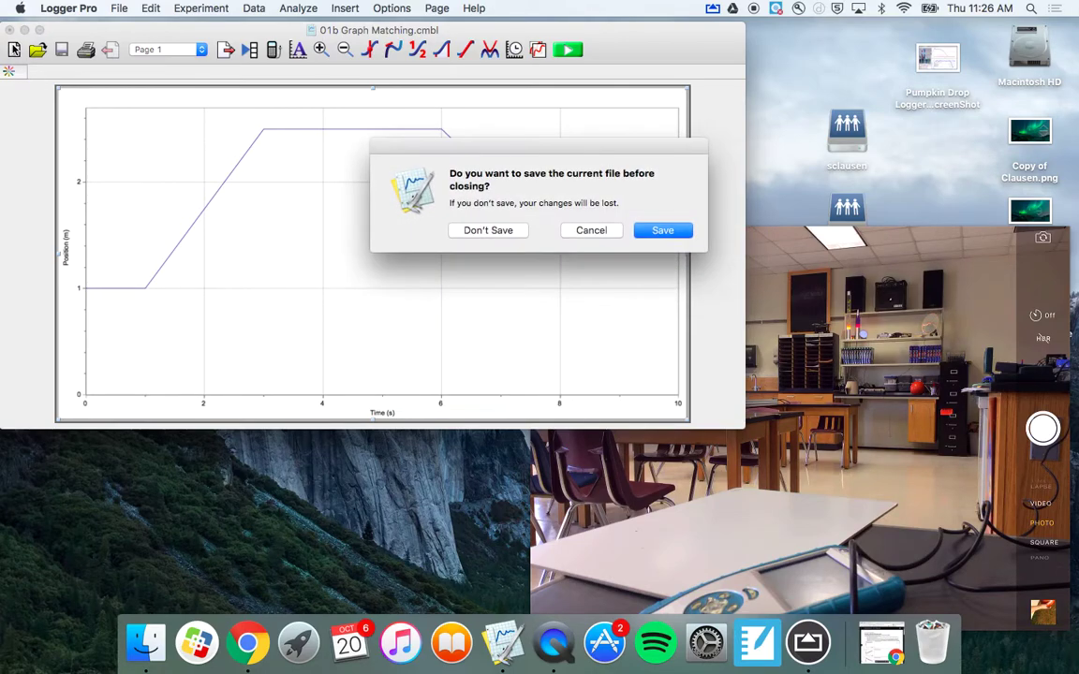
pyautogui.click(488, 233)
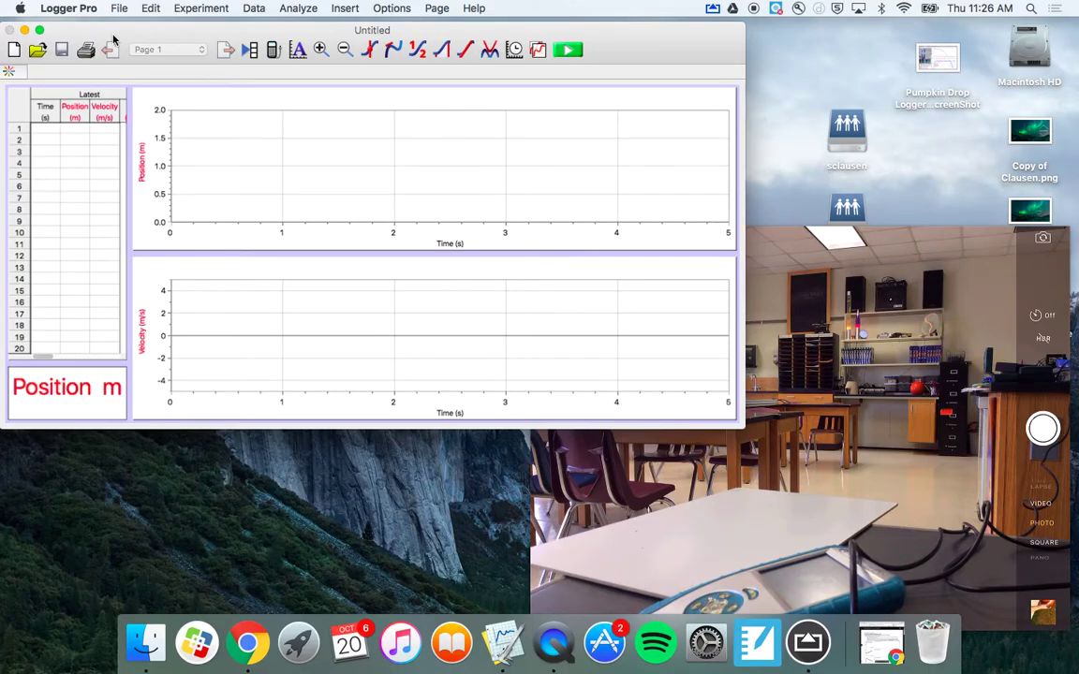
# Step: Split View: Motion Detector Lab worksheet on the right half, Logger Pro on the left
pyautogui.click(878, 644)
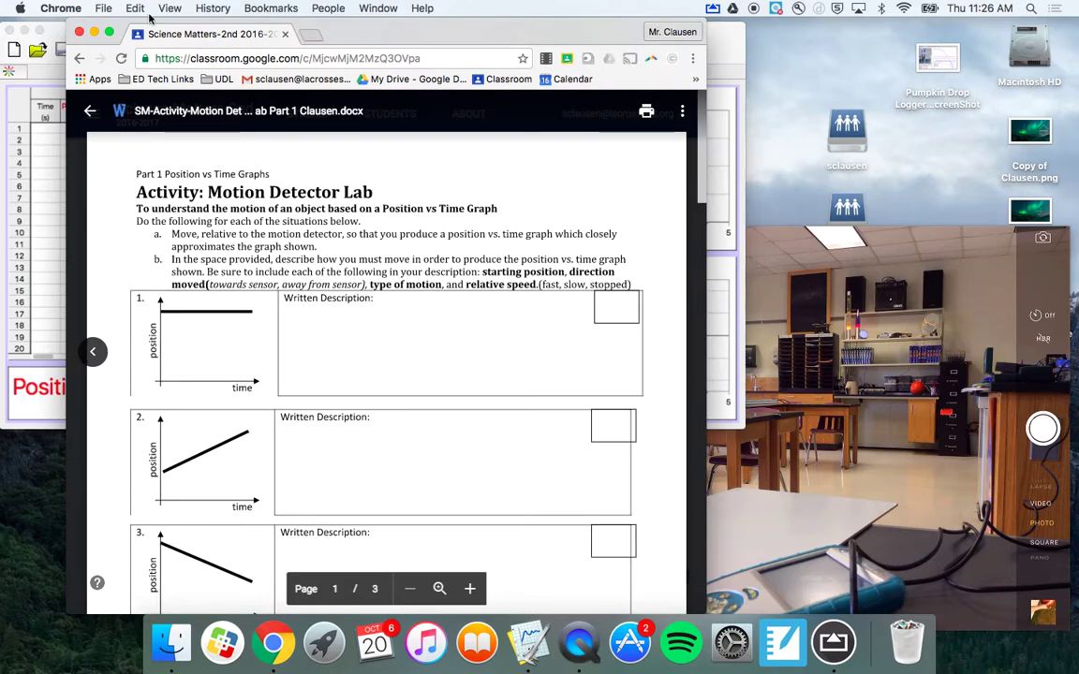
pyautogui.moveTo(108, 32); pyautogui.dragTo(538, 101)
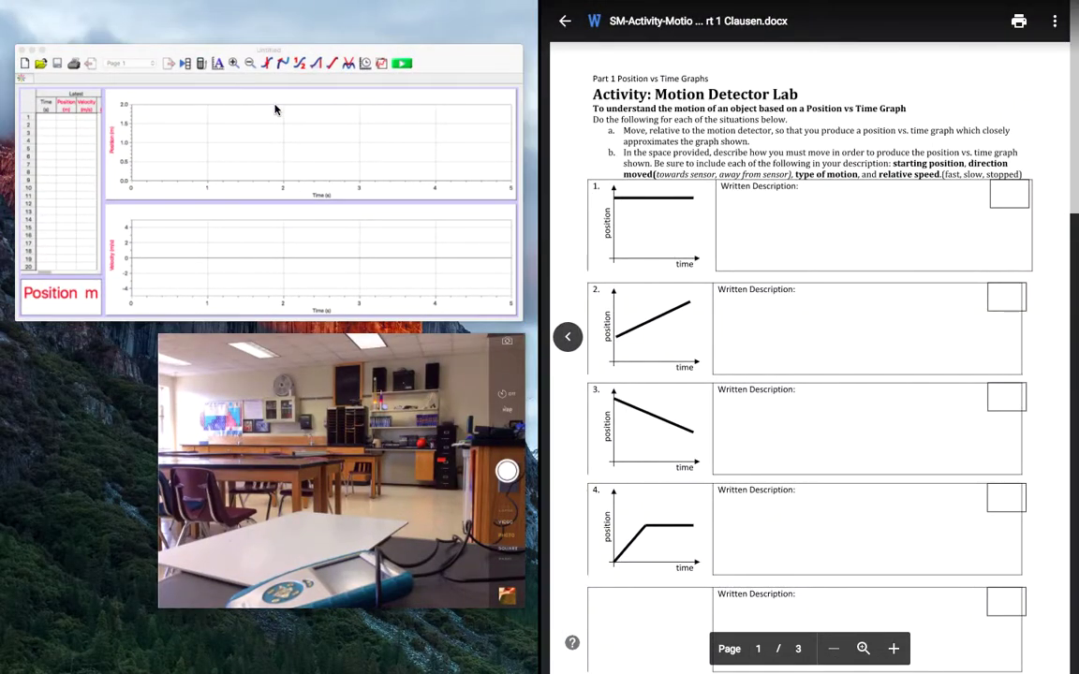
pyautogui.click(274, 110)
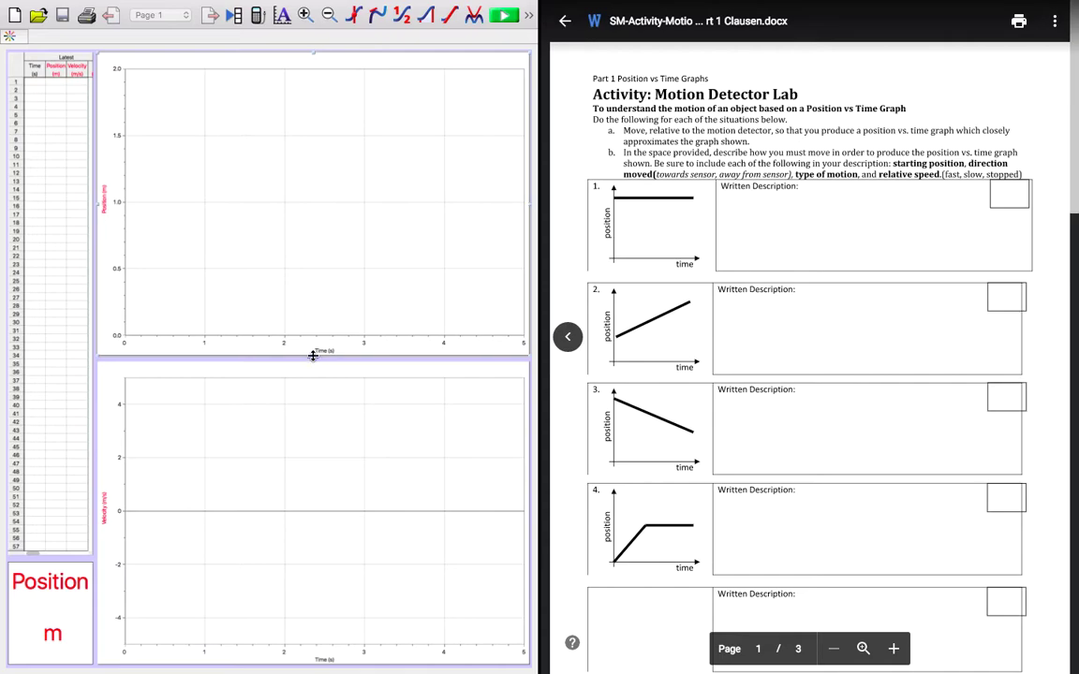
# Step: Drag the graph divider to the bottom so only the position-versus-time graph remains
pyautogui.moveTo(313, 356); pyautogui.dragTo(303, 671)
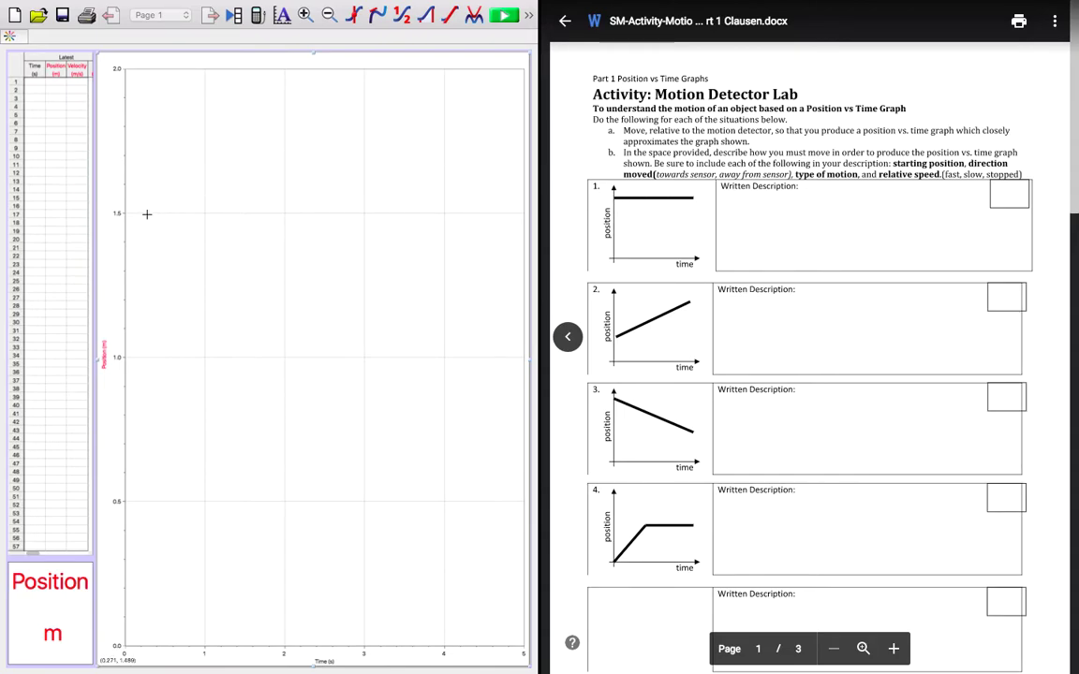
# Step: Collect a position run from the motion detector, then scroll the worksheet to page 2
pyautogui.click(499, 21)
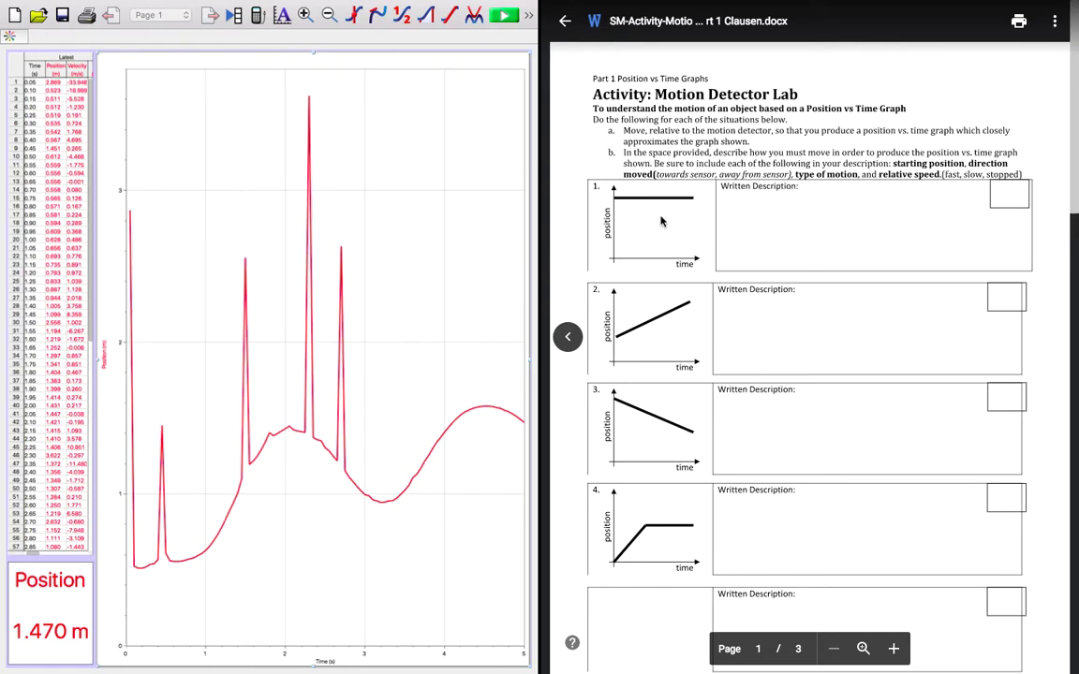
pyautogui.scroll(-10, 647, 341)
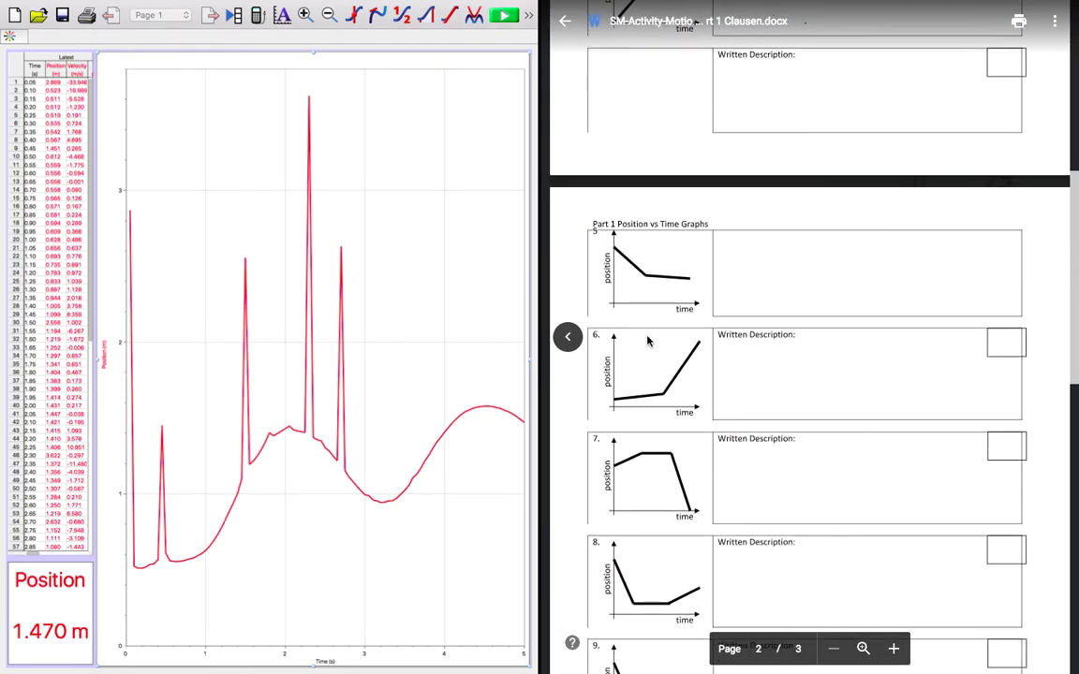
pyautogui.scroll(-5, 647, 341)
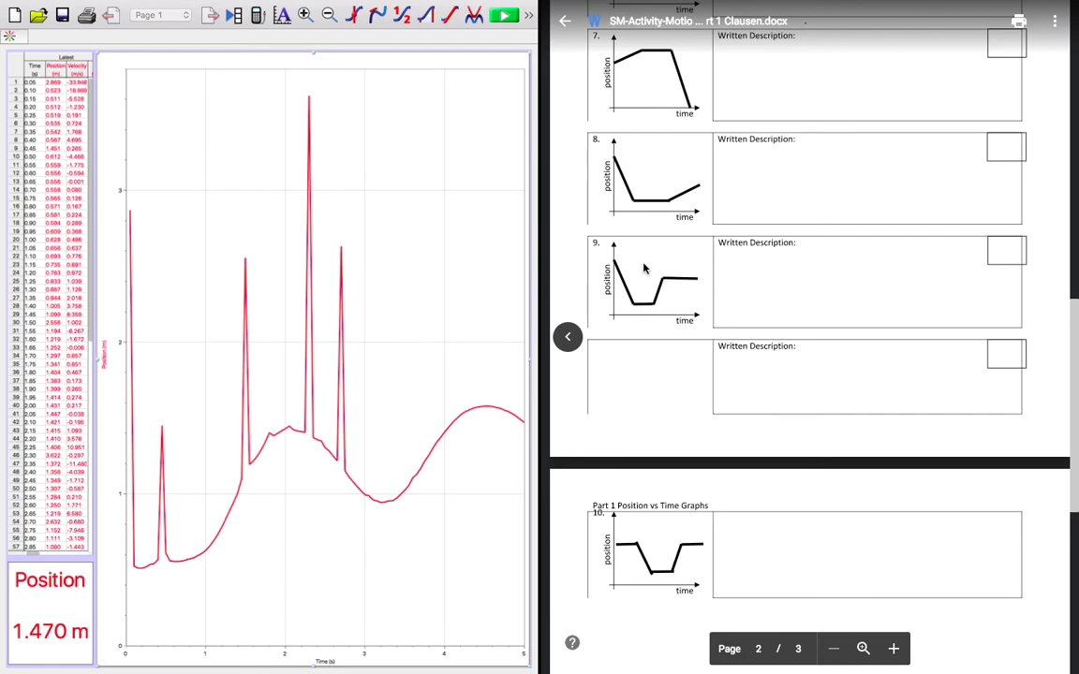
pyautogui.moveTo(791, 5)
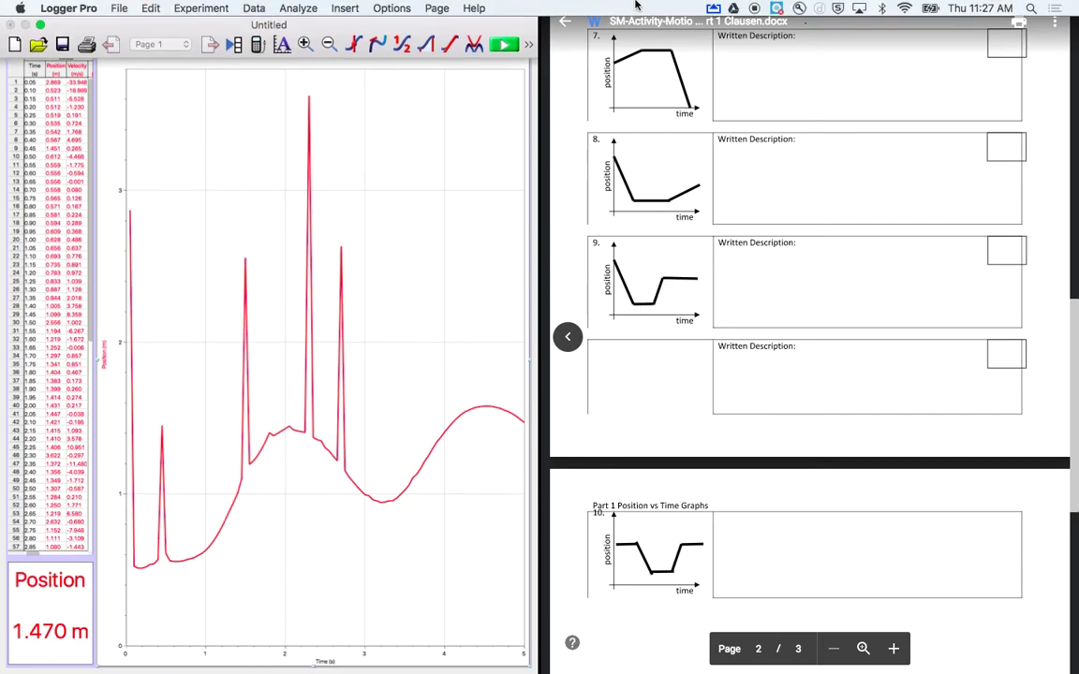